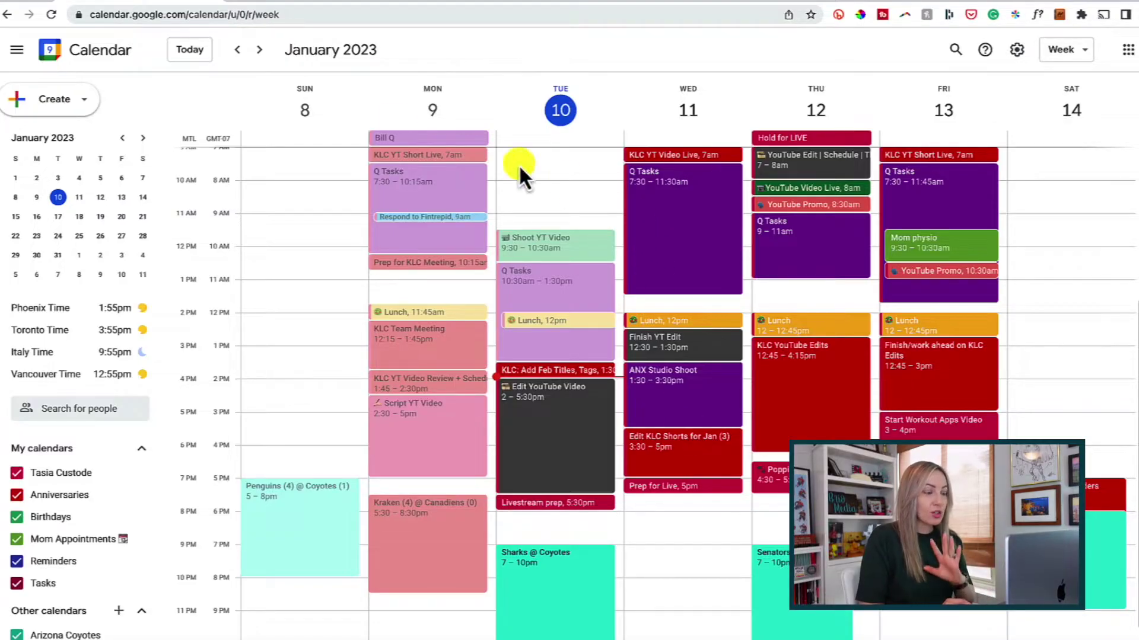
- Create a "Shoot Prep" event on Monday, January 16, 3:00–4:00pm with the description "clear cards", and open its full details for editing
left_click(260, 50)
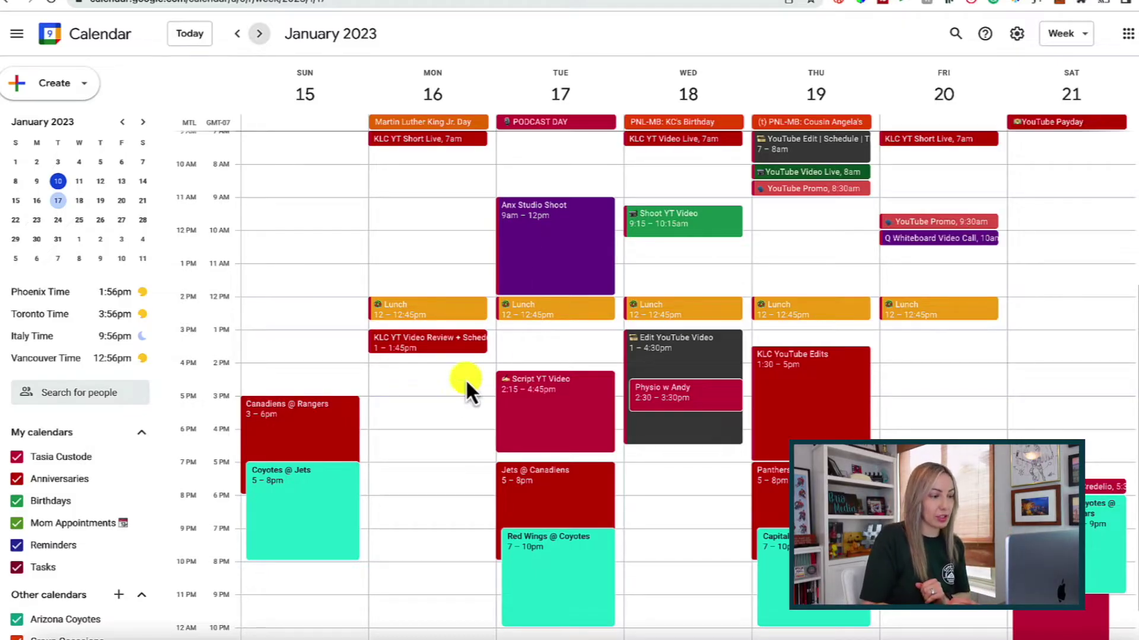
left_click(400, 417)
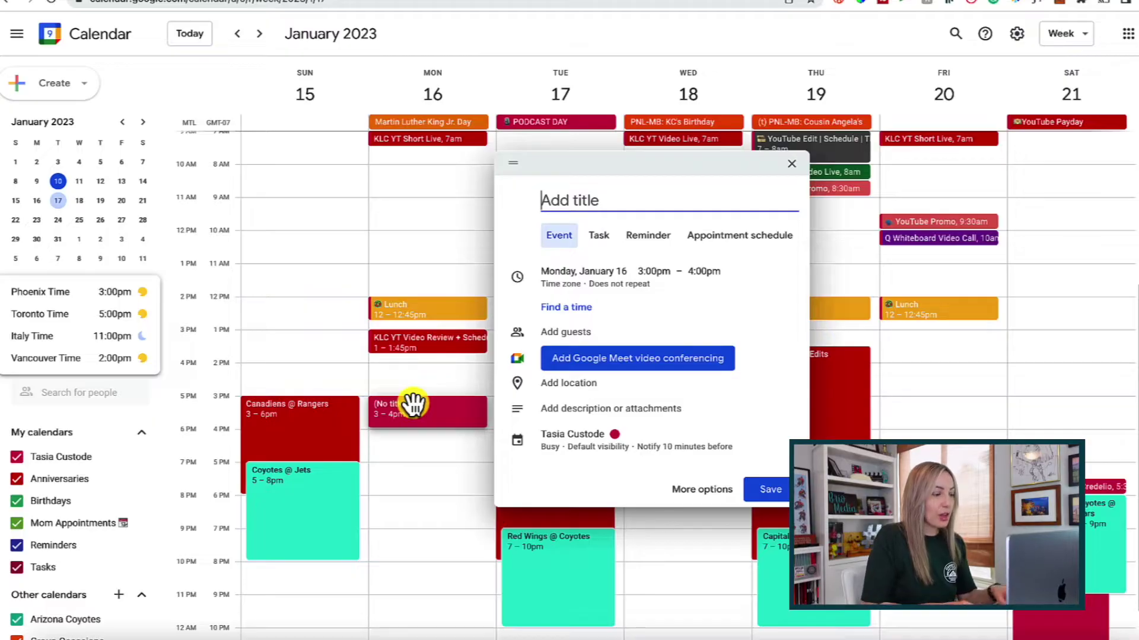
type("Shoot Prep")
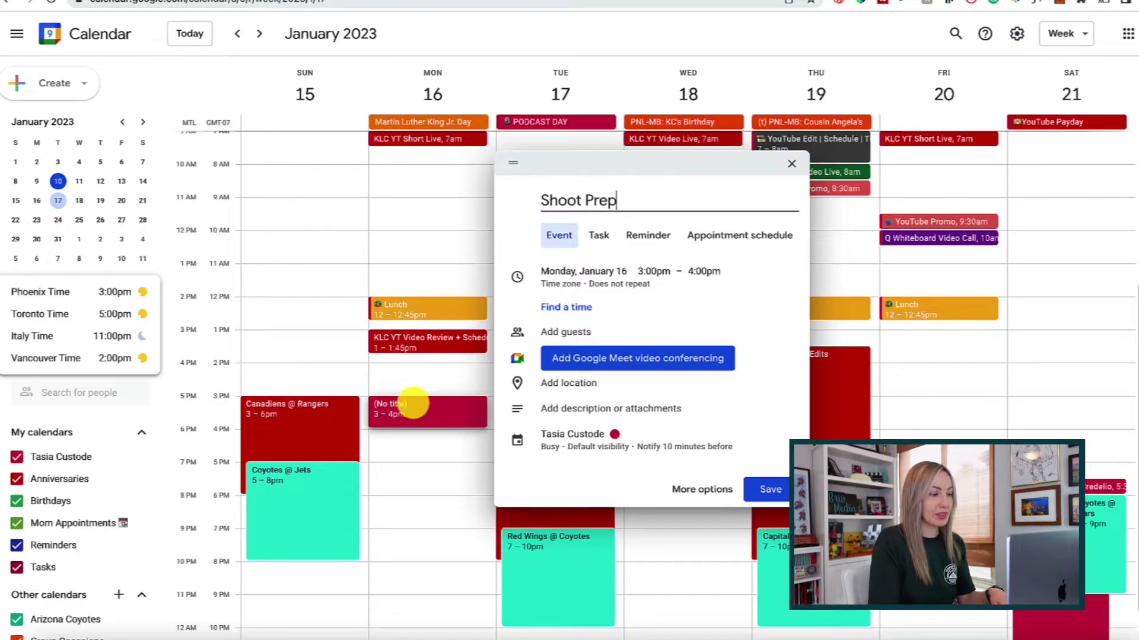
left_click(548, 410)
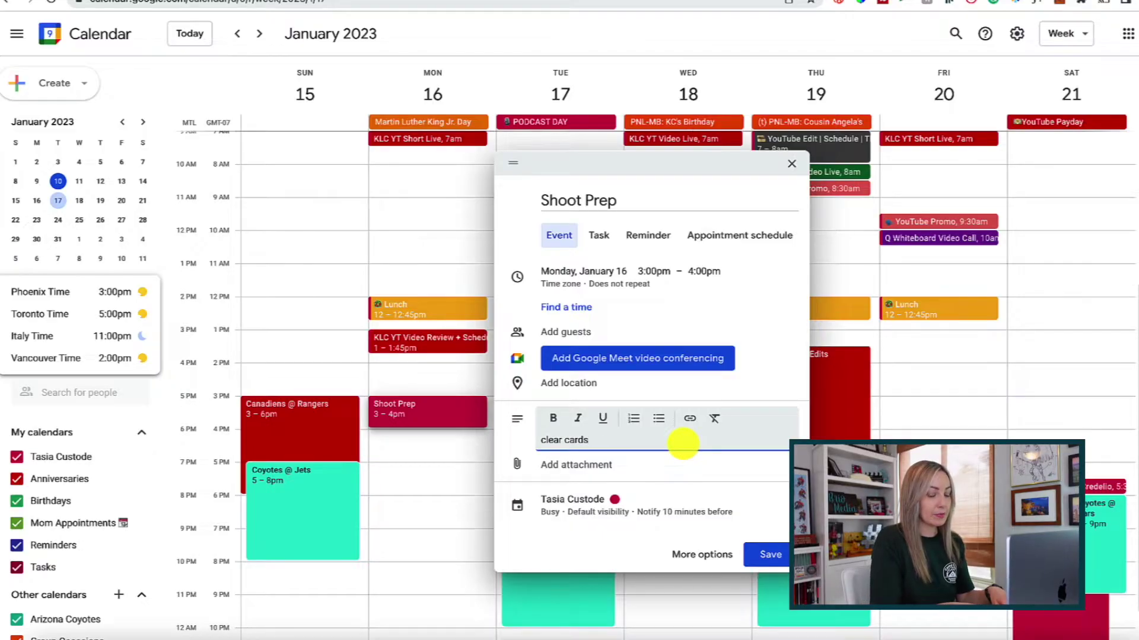
left_click(770, 555)
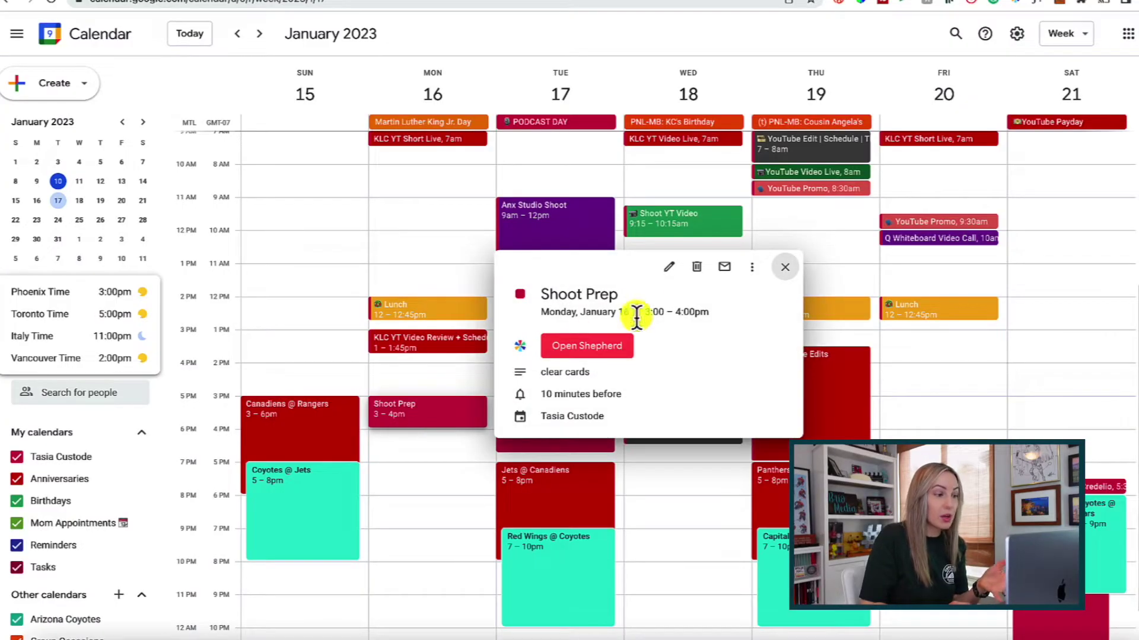
left_click(669, 268)
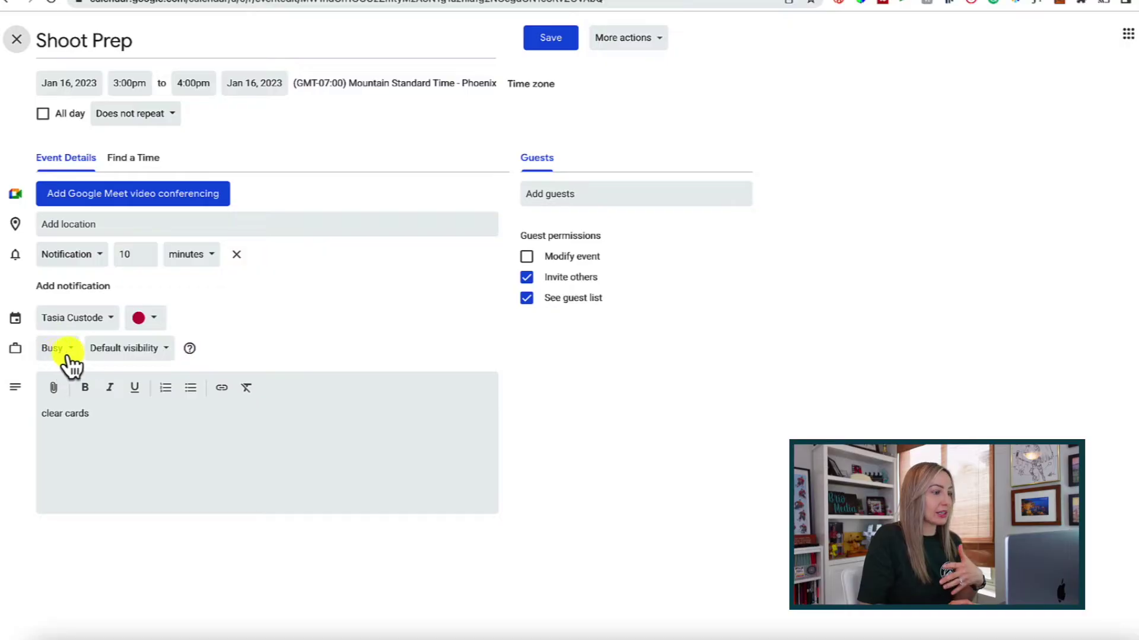
mouse_move(190, 350)
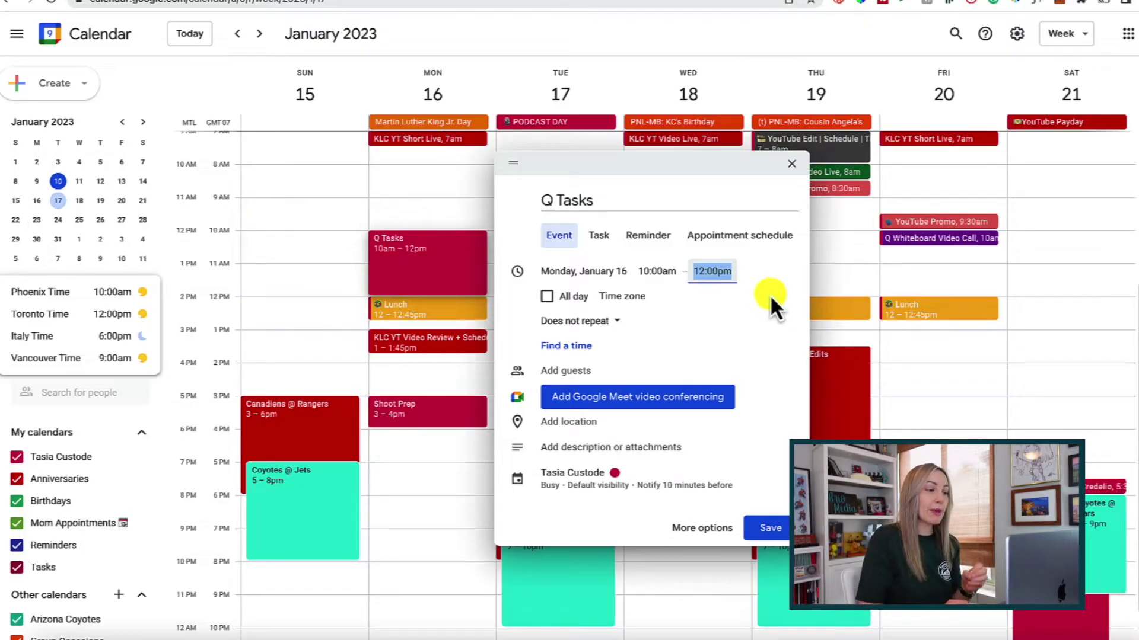
- Set two notifications for the Q Tasks event on Monday, January 16: 1 hour before and 1 day before
left_click(697, 487)
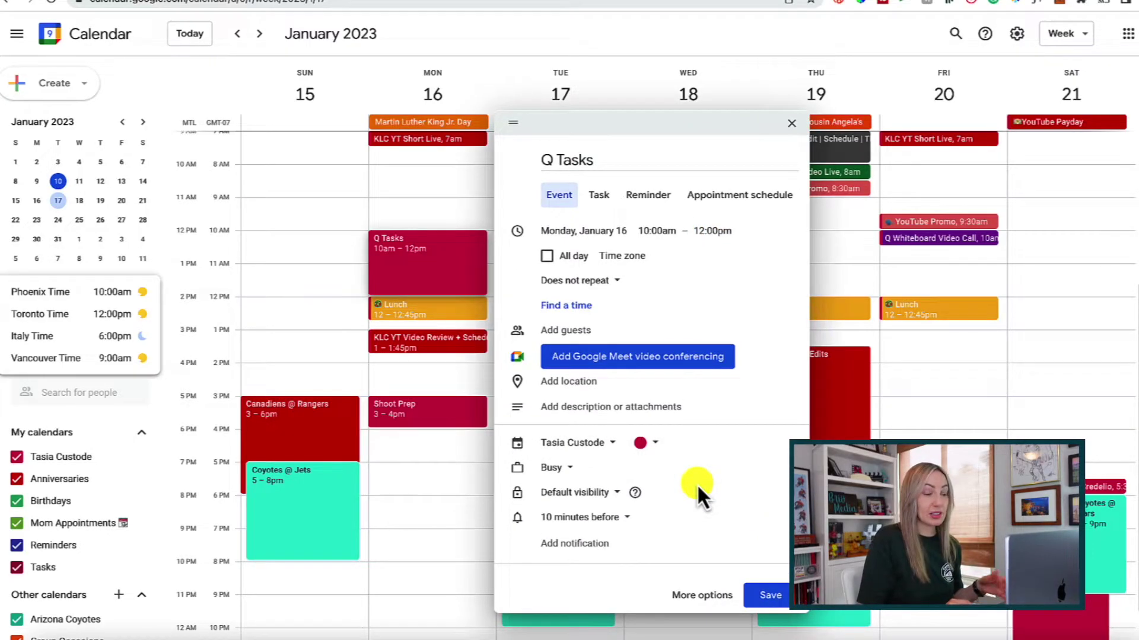
left_click(616, 526)
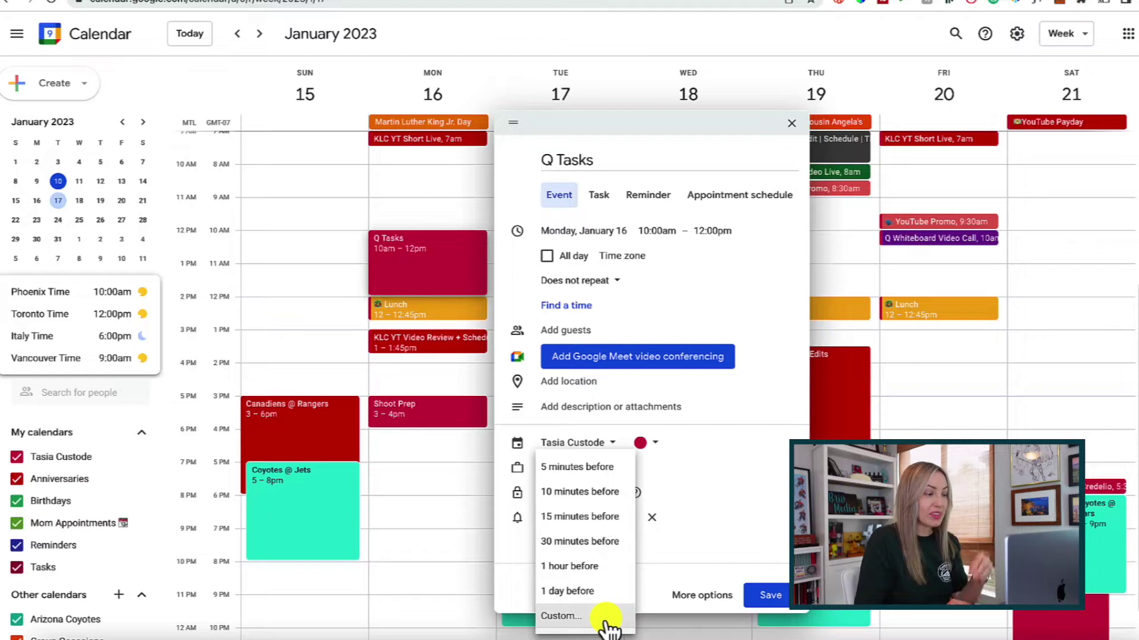
left_click(599, 567)
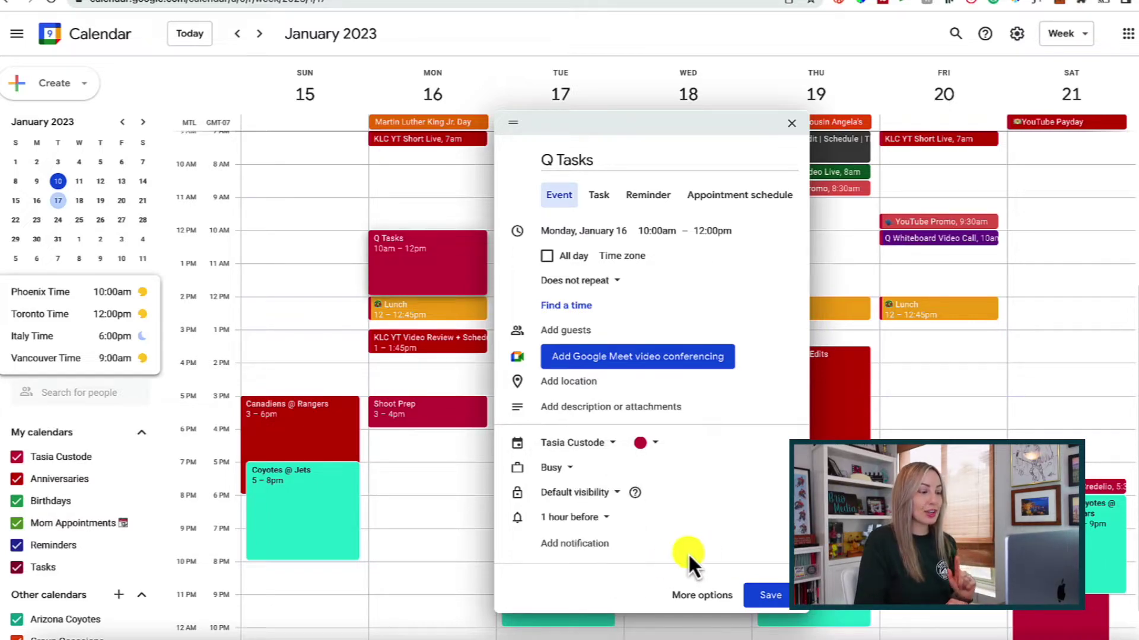
left_click(586, 547)
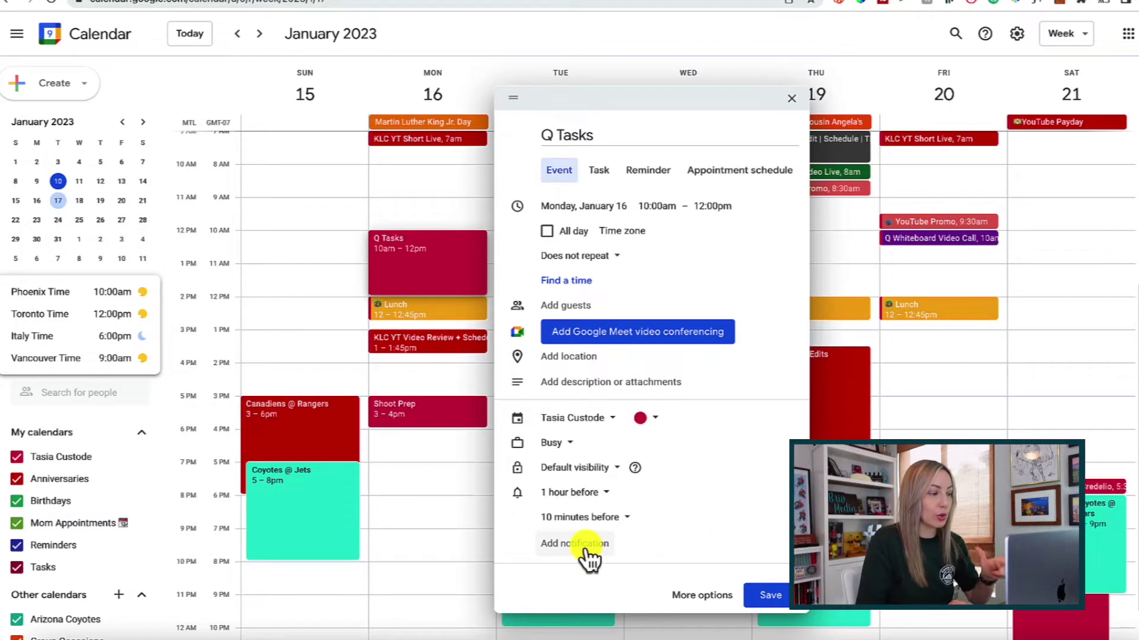
left_click(626, 519)
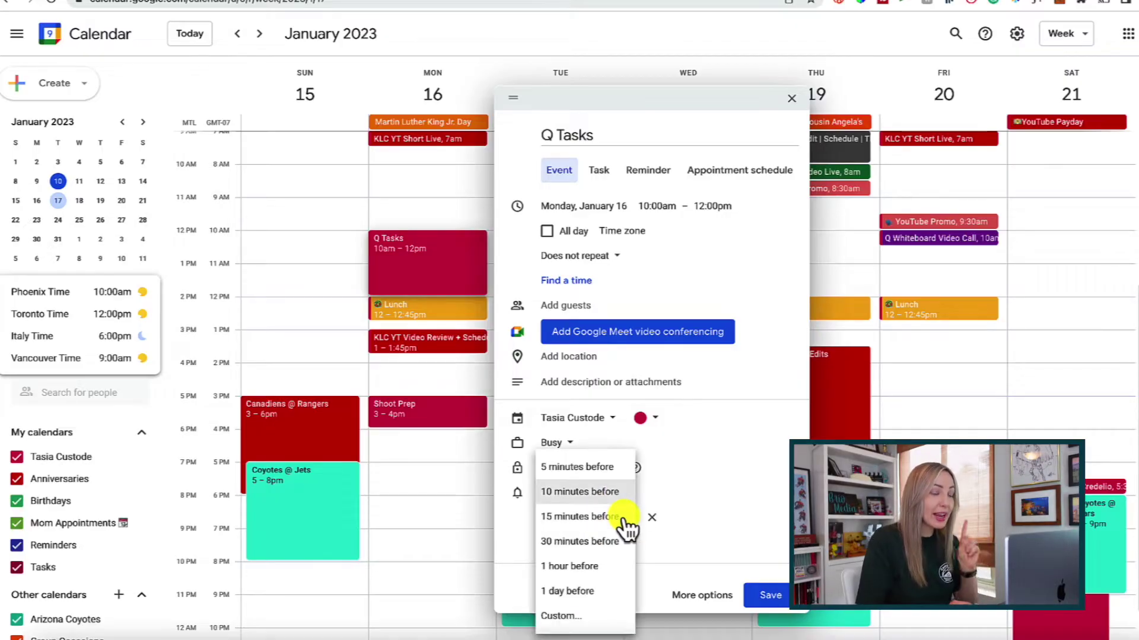
left_click(578, 592)
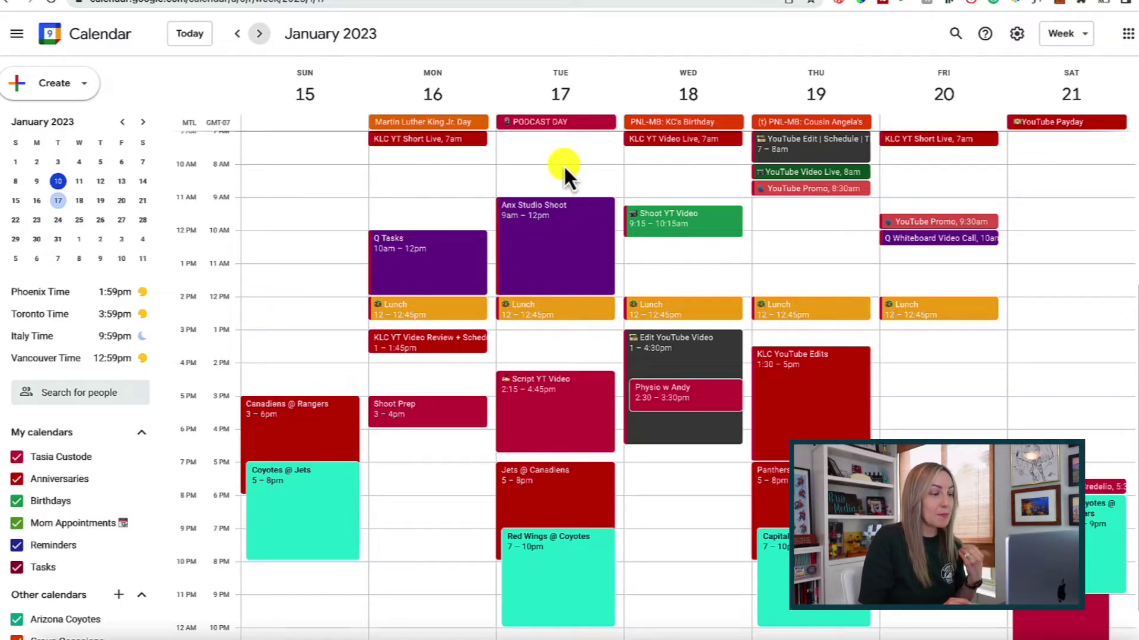
- Create a "Publish Podcast" event on Tuesday, January 17, 1:00–2:00pm, repeating every 2 weeks on Tuesday with no end date
left_click(517, 337)
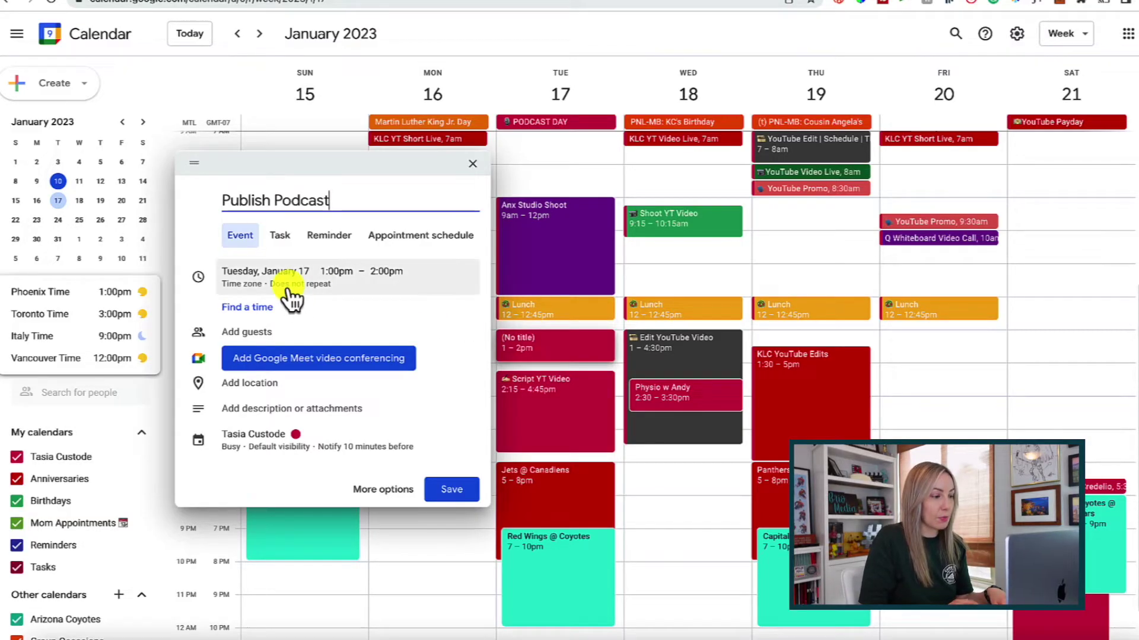
left_click(314, 283)
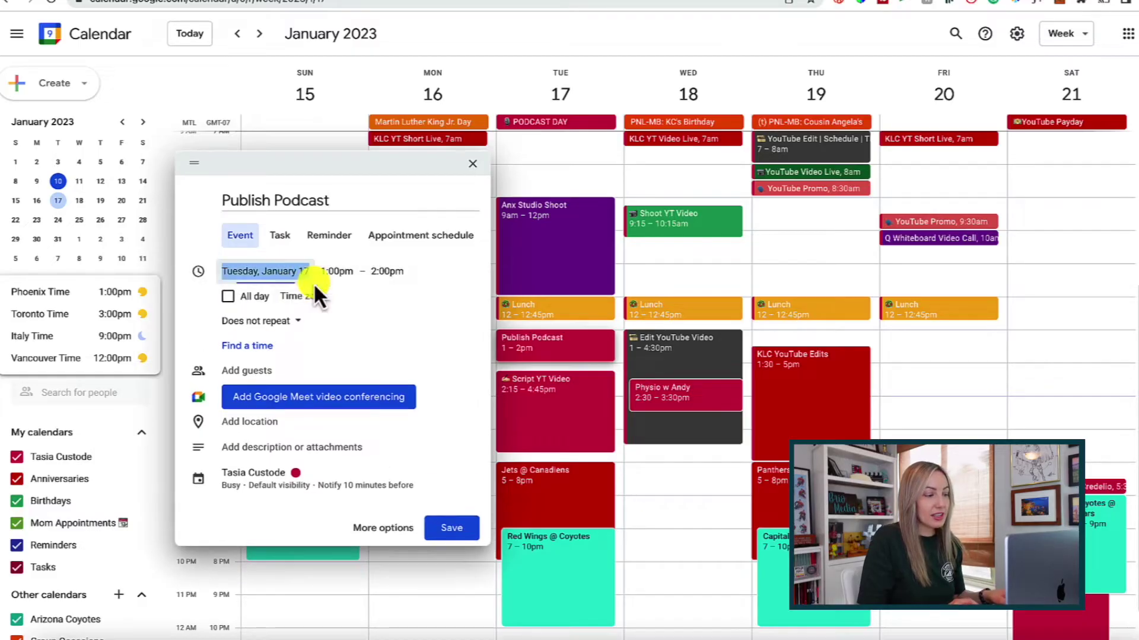
left_click(300, 323)
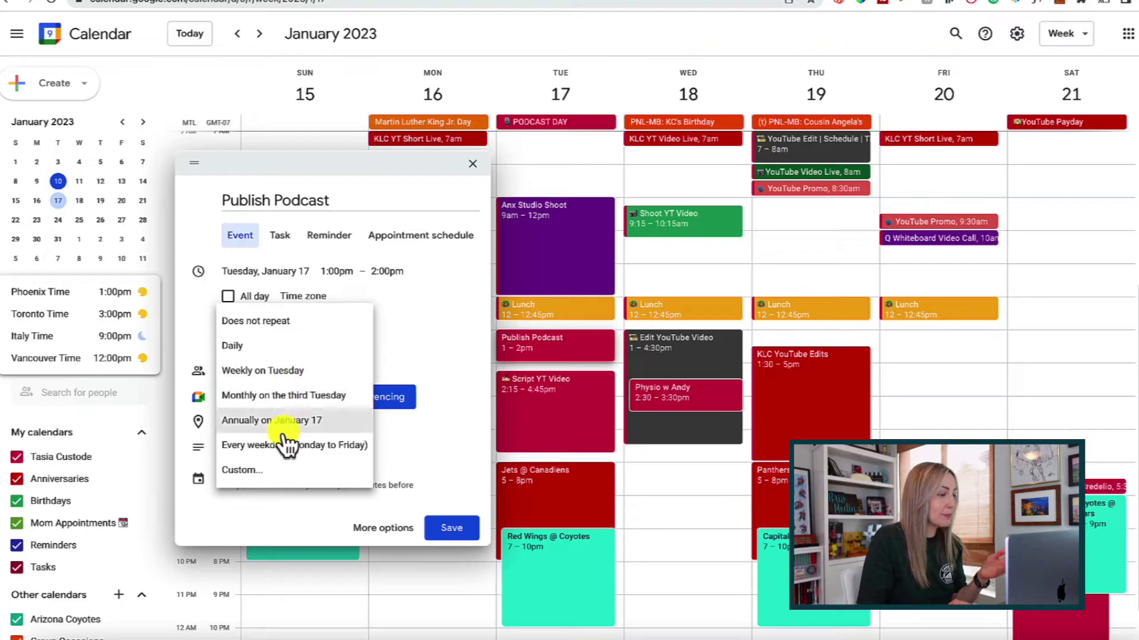
left_click(296, 472)
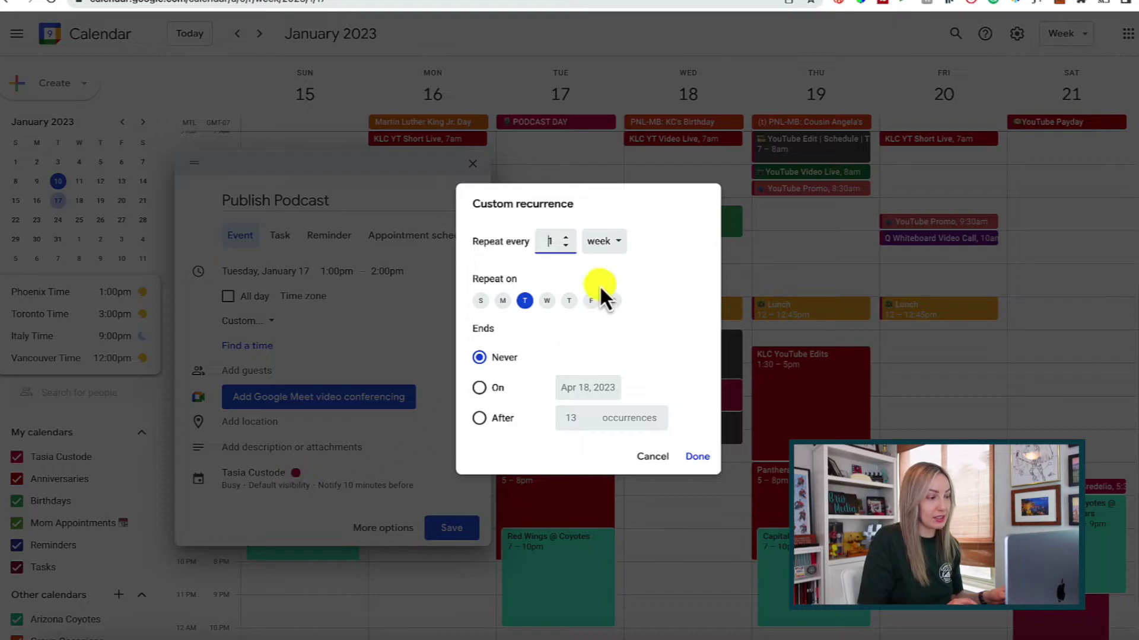
left_click(565, 238)
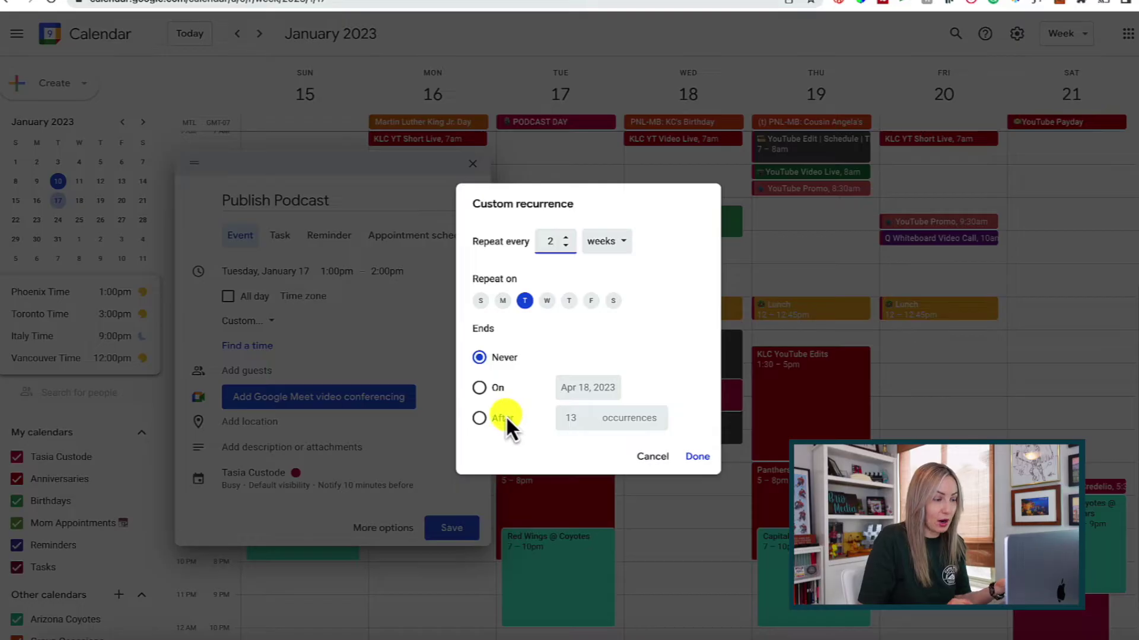
left_click(697, 457)
key("Return")
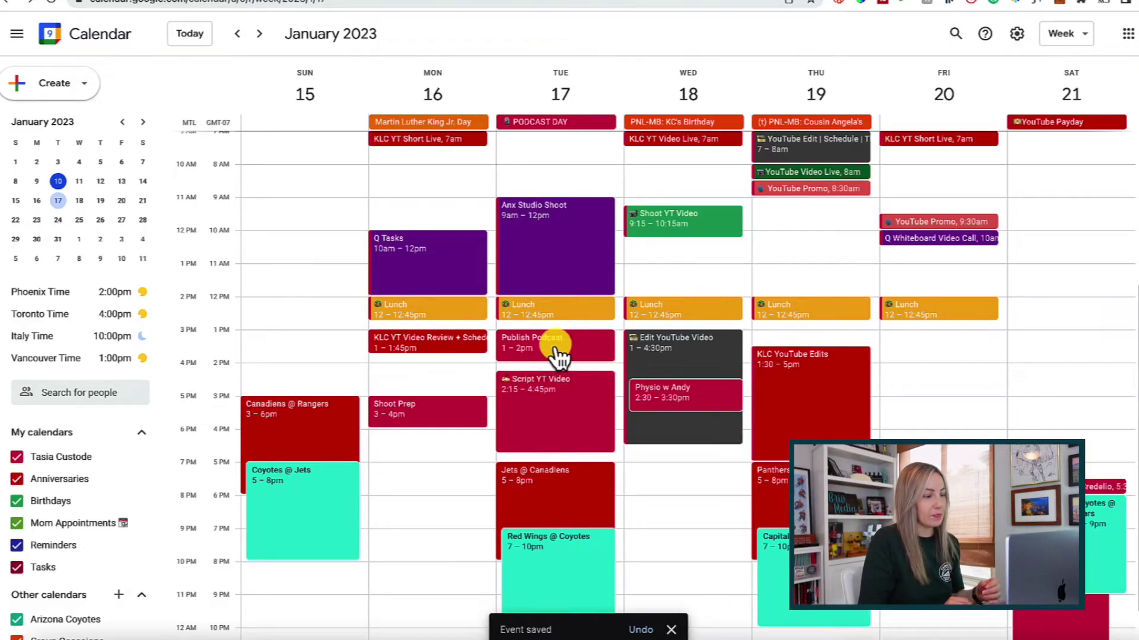
- Create a "LIVESTREAM" event on Tuesday, January 10, 8:00–9:00pm, repeating weekly on Tuesday
left_click(237, 33)
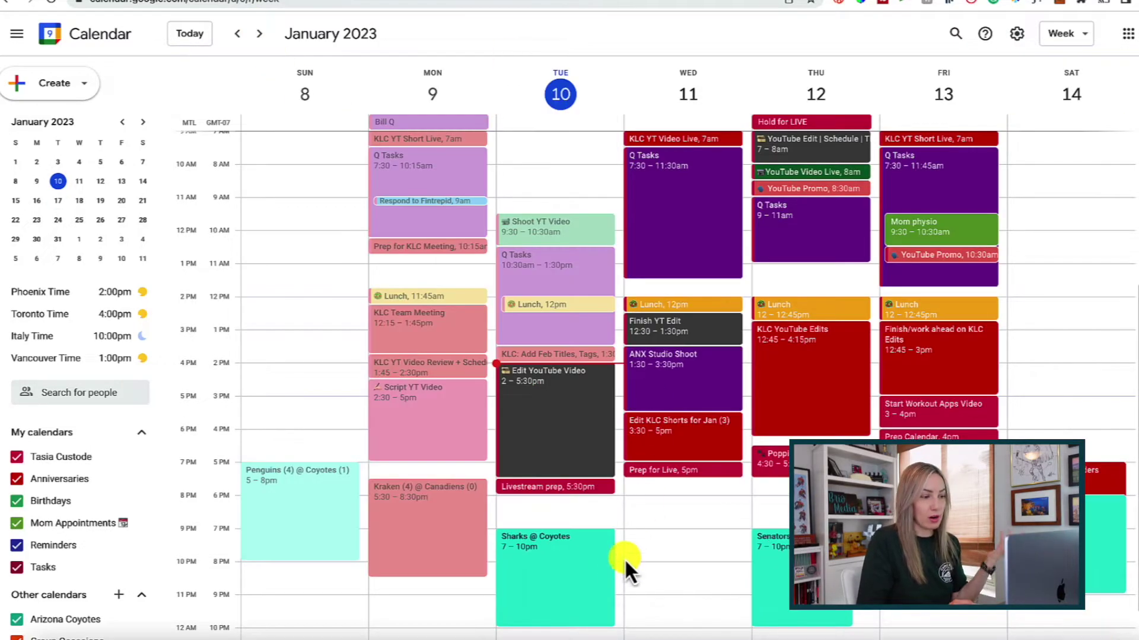
left_click(616, 573)
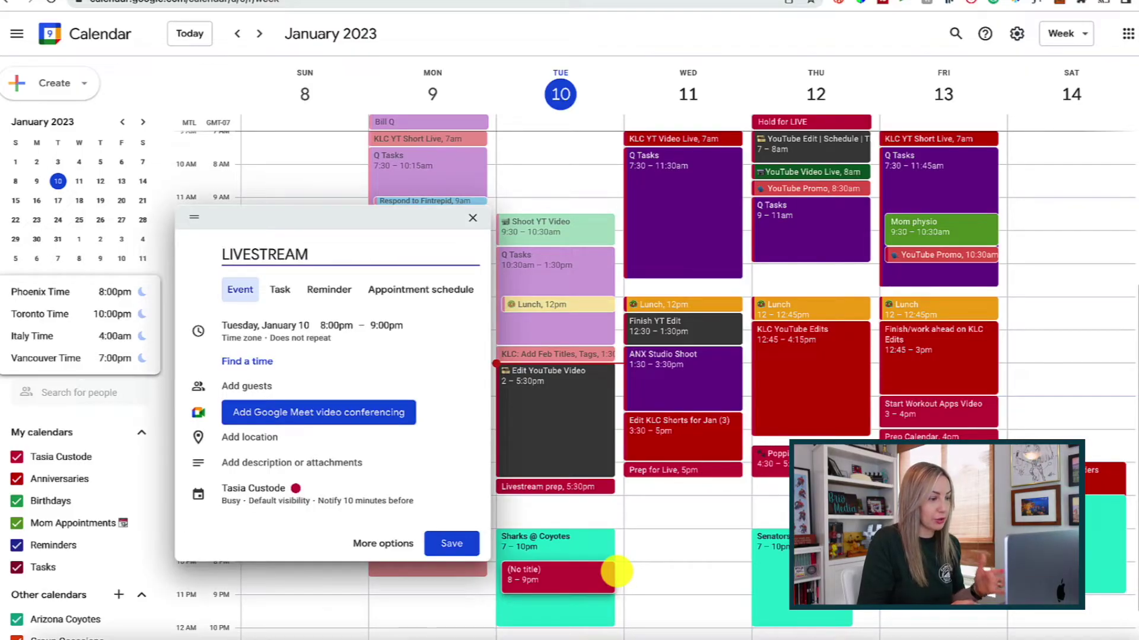
left_click(312, 337)
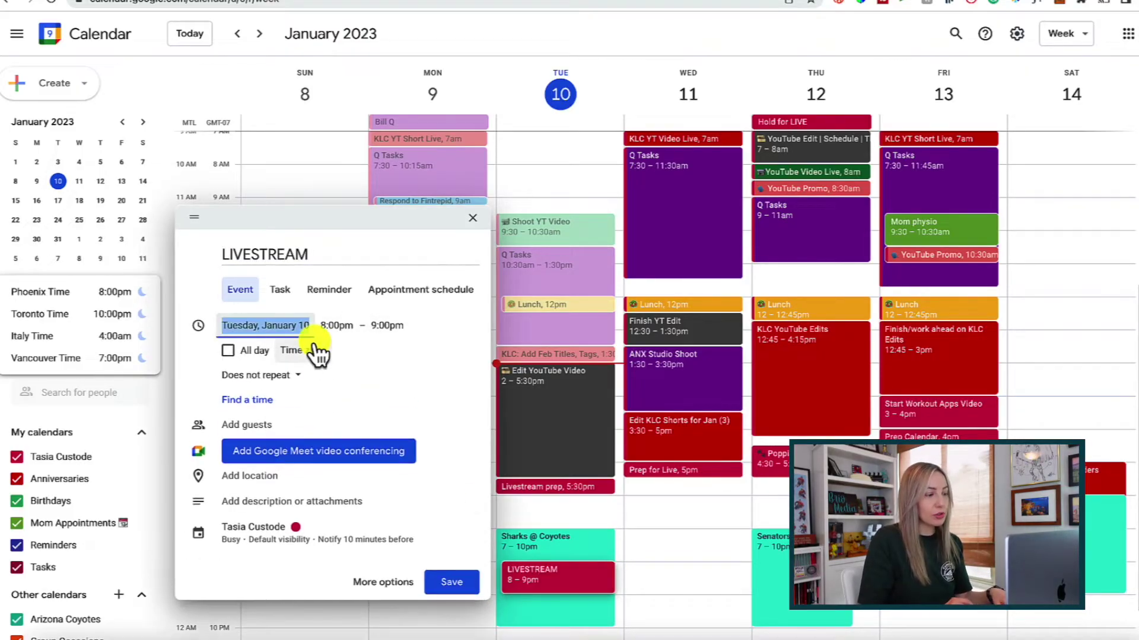
left_click(288, 380)
left_click(291, 425)
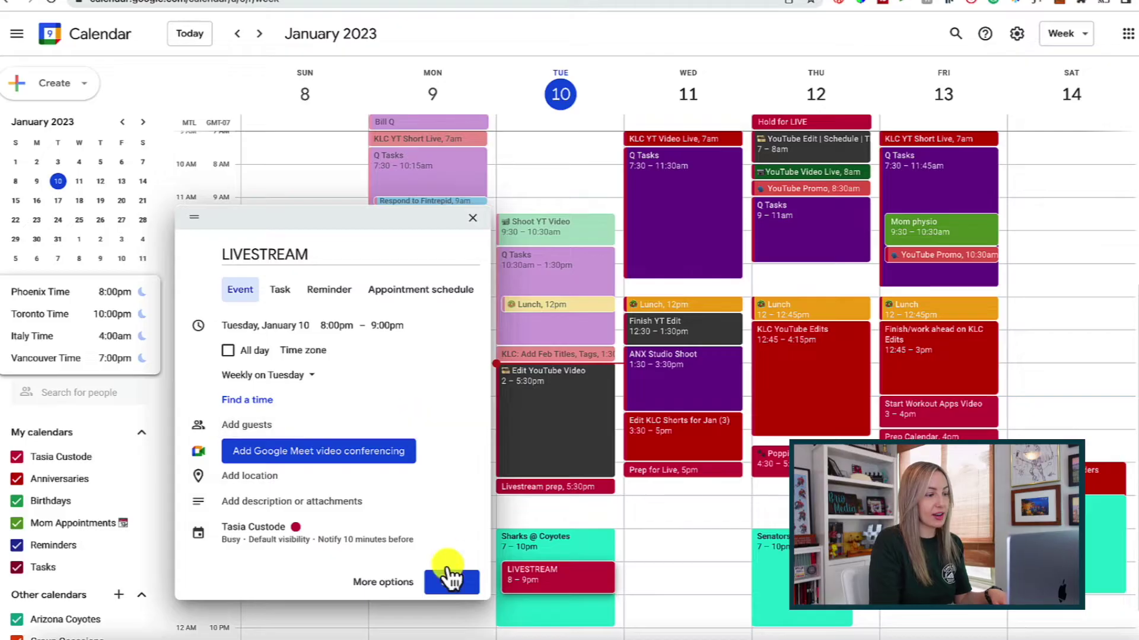
left_click(449, 581)
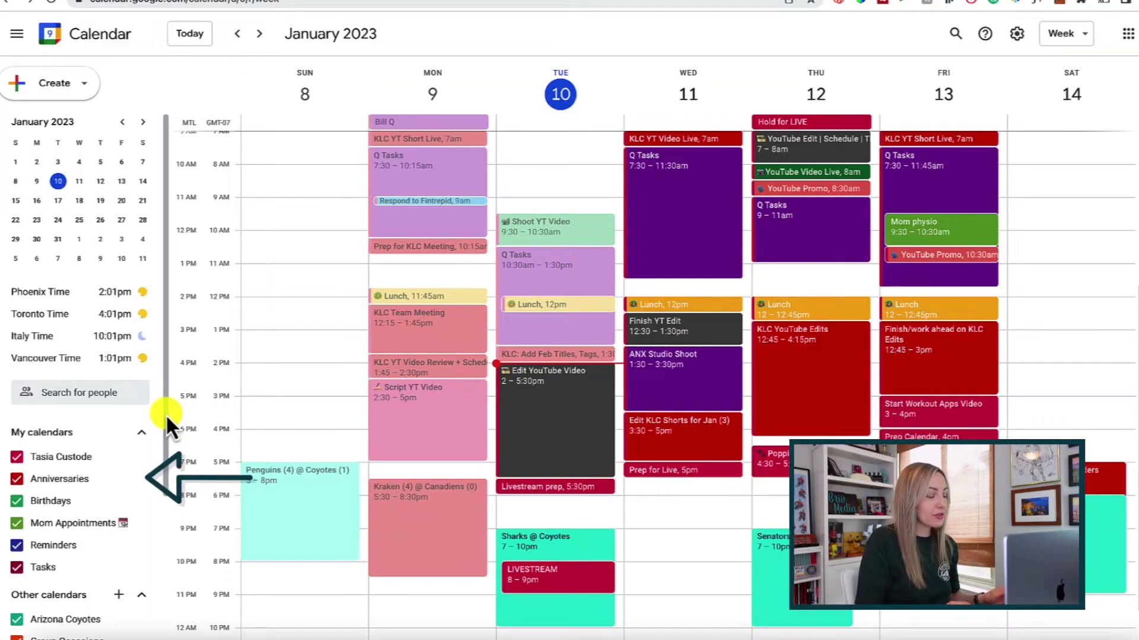
- Hide the Mom Appointments calendar from the week view and show it again
left_click_drag(166, 414, 170, 474)
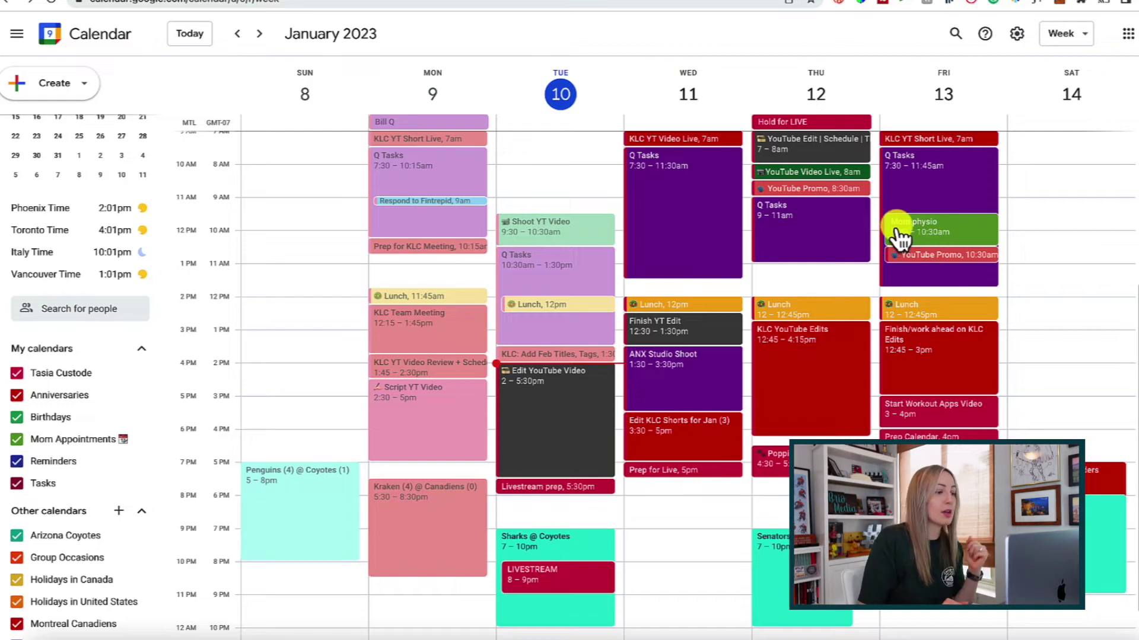
left_click(16, 440)
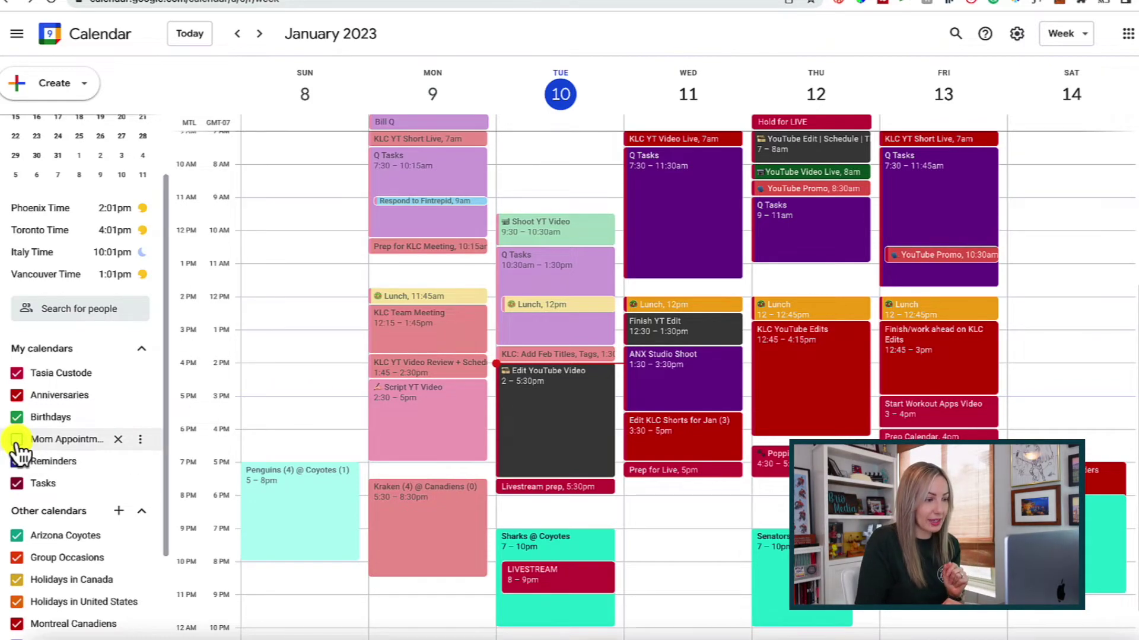
left_click(17, 440)
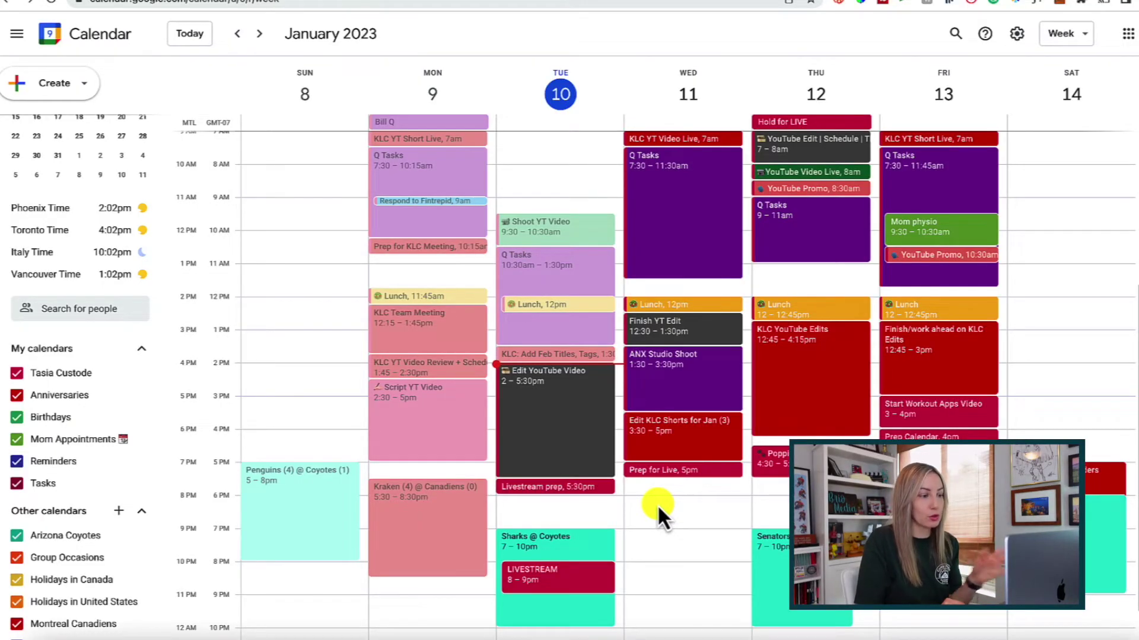
- Create an event titled "HERE'S A SAMPLE EVENT" on Wednesday, January 11, 6:00–7:00pm, coloured dark green
left_click(657, 503)
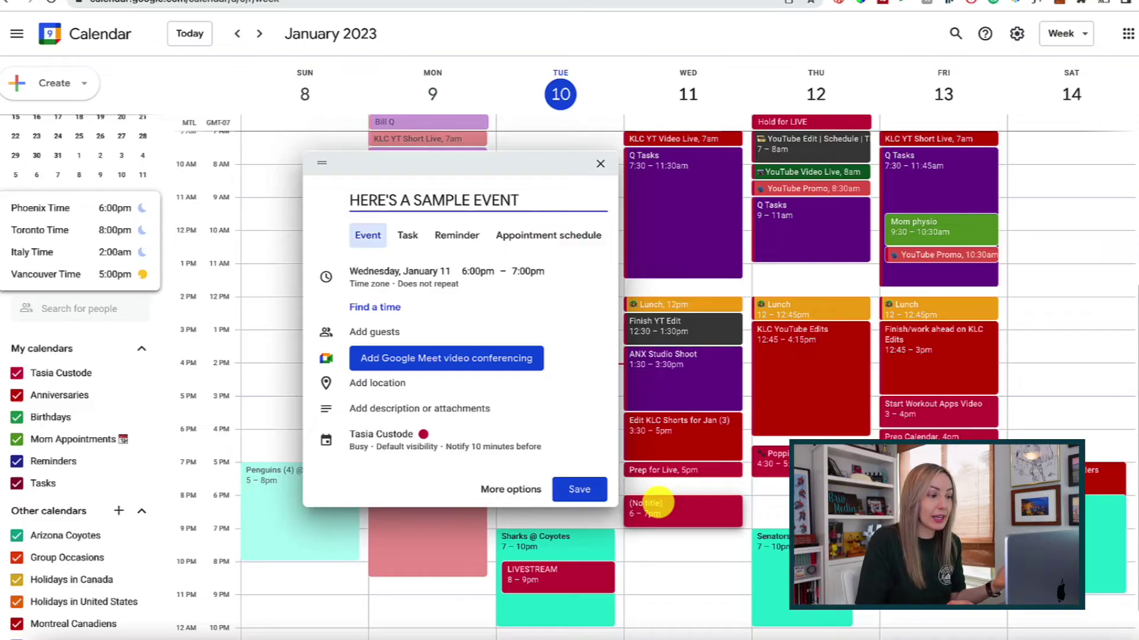
left_click(431, 442)
left_click(437, 444)
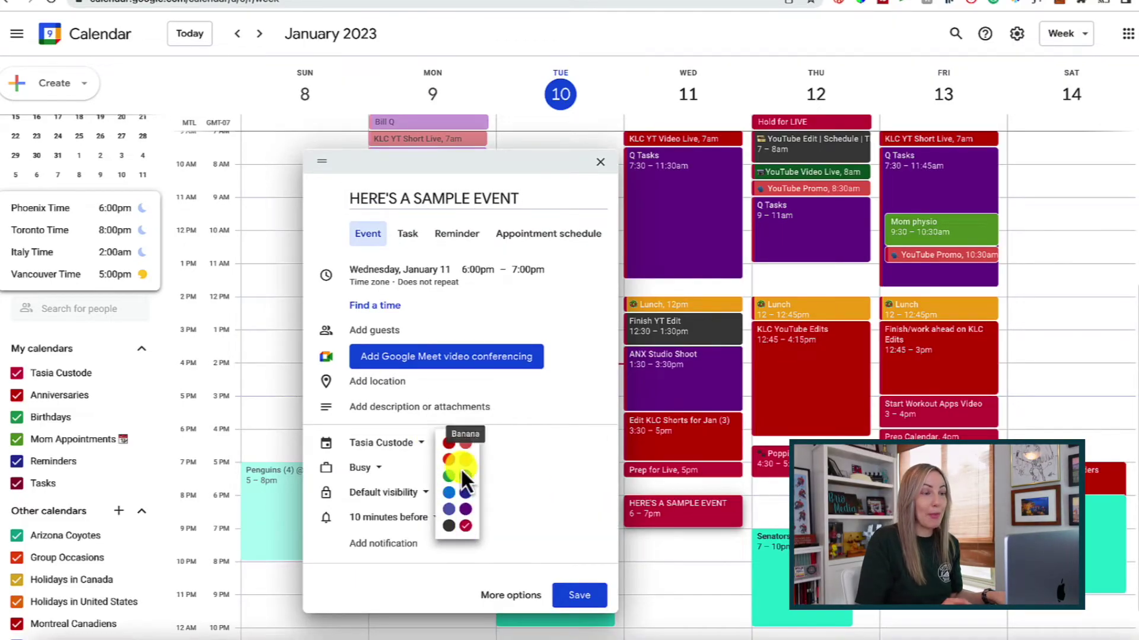
left_click(465, 477)
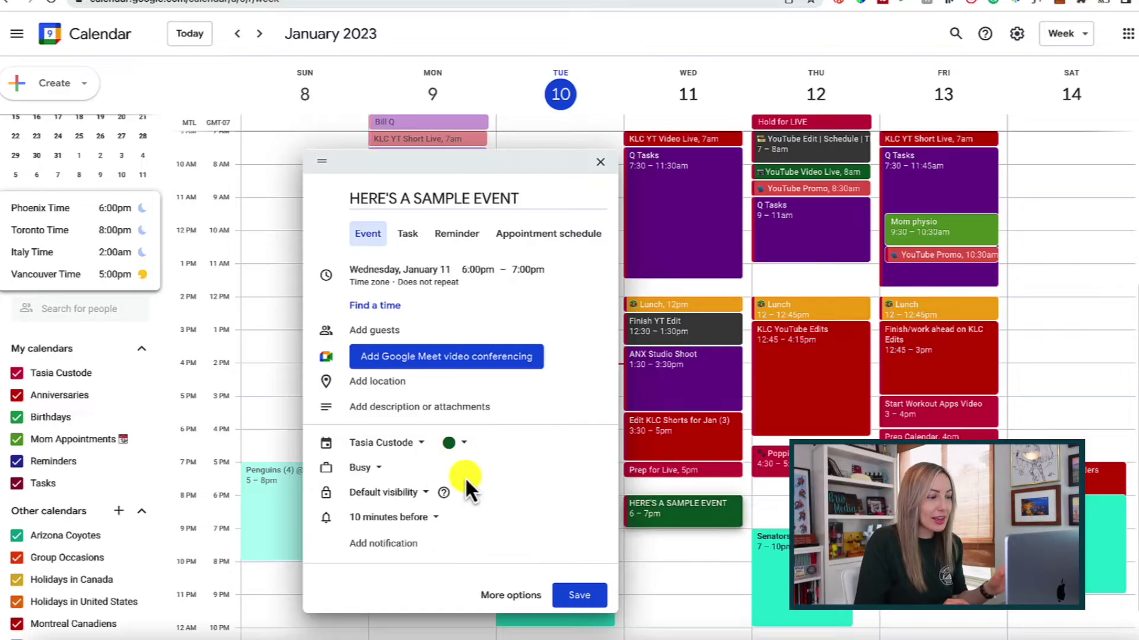
left_click(567, 595)
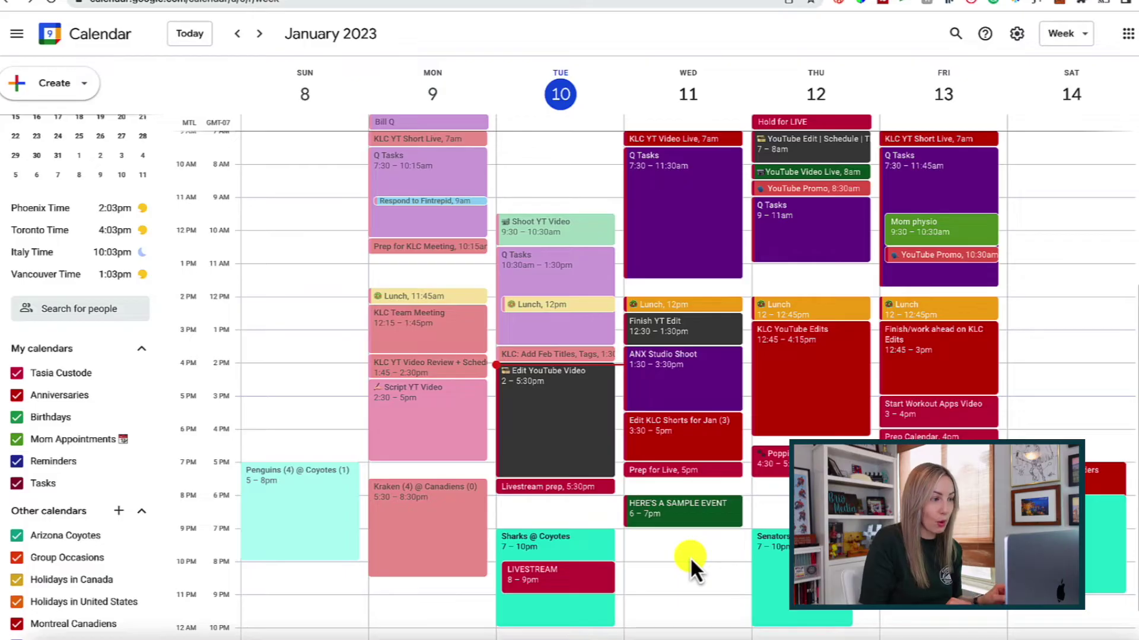
- Examine the colour option in the full details of HERE'S A SAMPLE EVENT and return to the week view
left_click(686, 516)
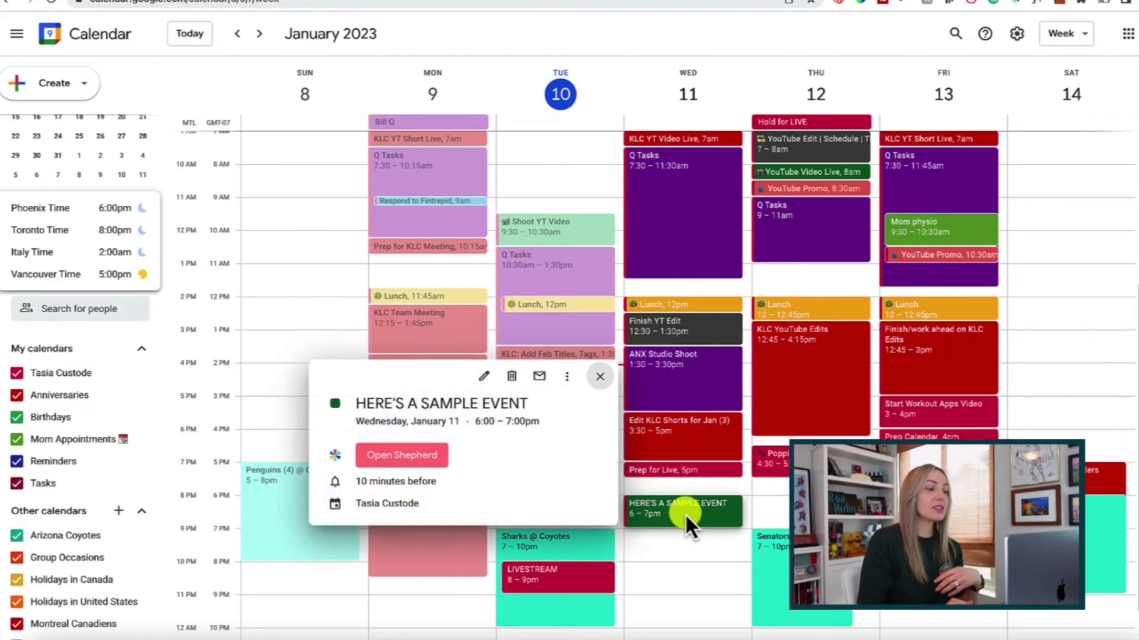
left_click(484, 377)
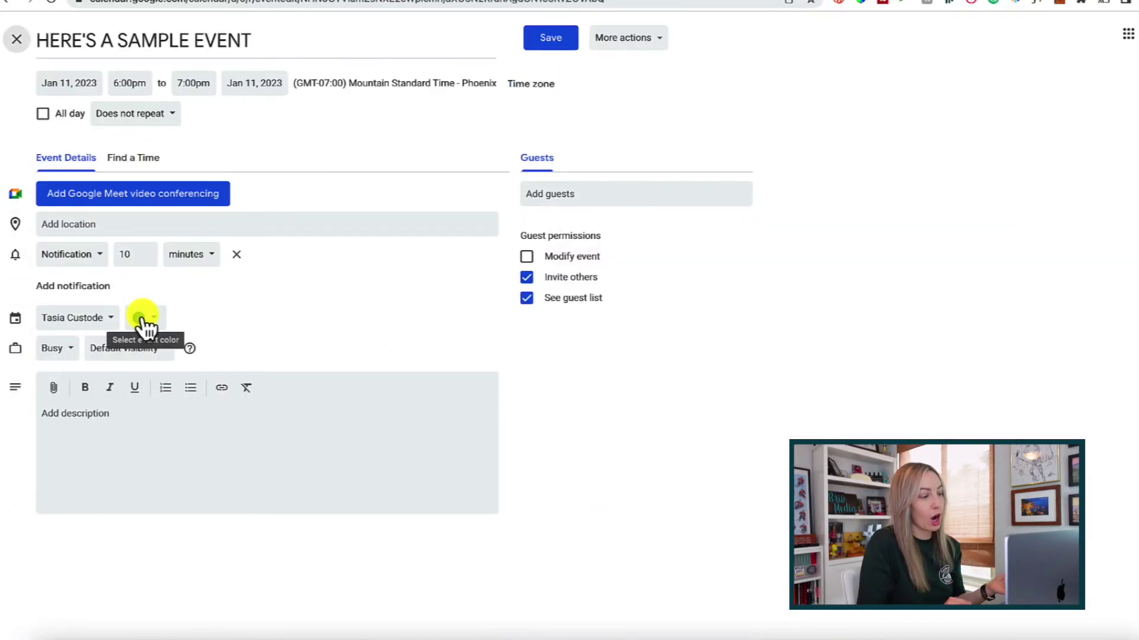
left_click(17, 40)
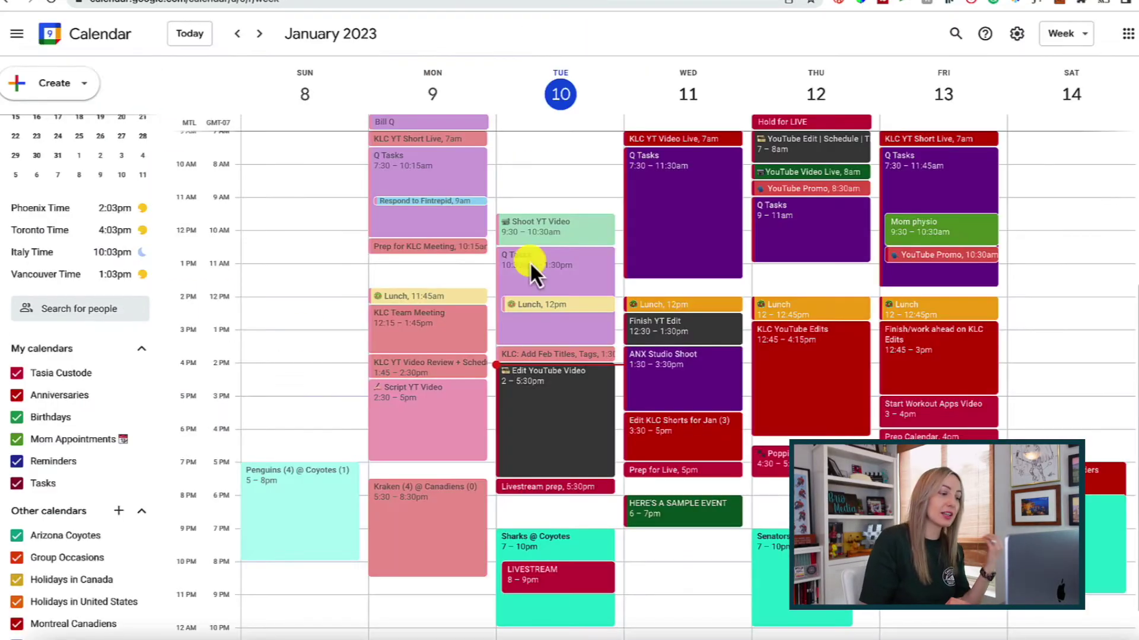
- Recolour HERE'S A SAMPLE EVENT light red directly from the week view
right_click(677, 522)
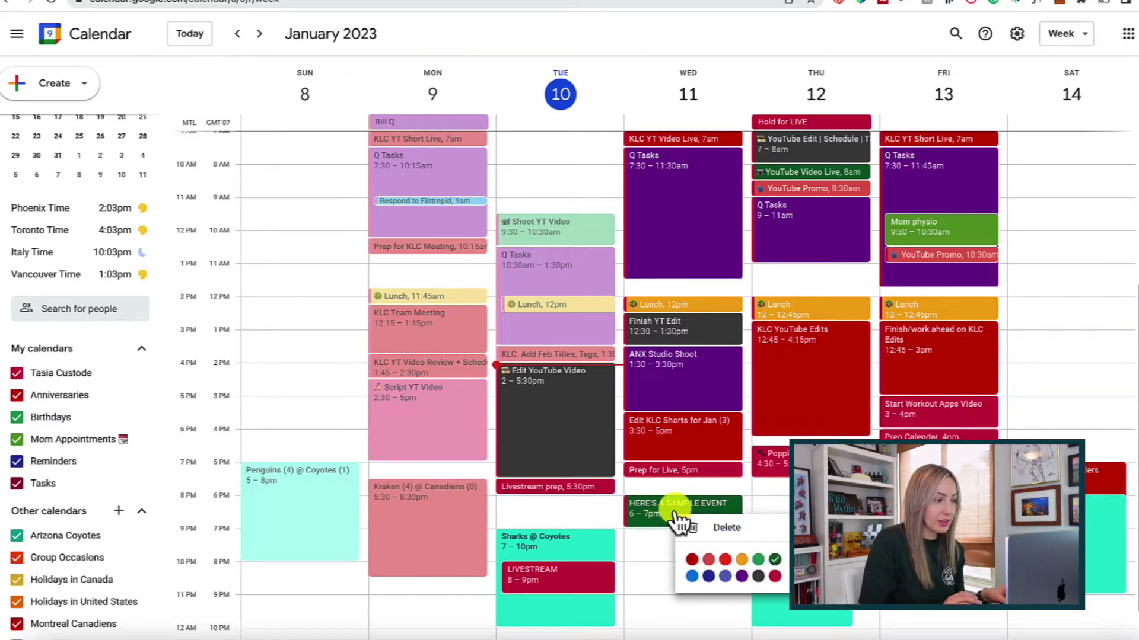
left_click(708, 561)
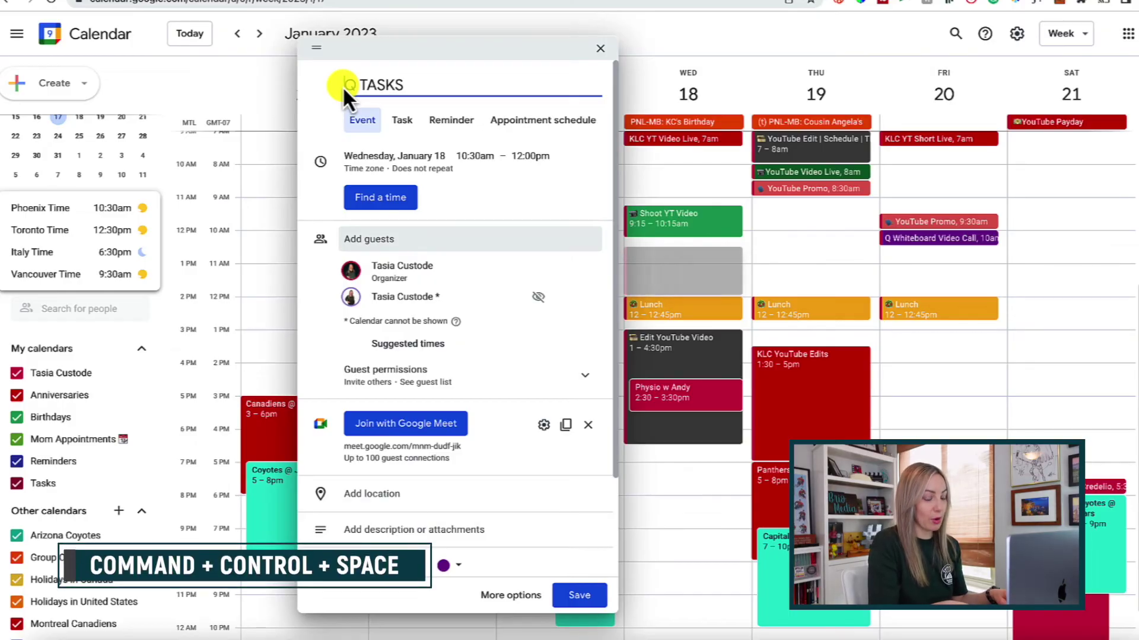
- Insert a stopwatch emoji at the start of the "Q TASKS" title of the event on Wednesday, January 18
key("ctrl+super+space")
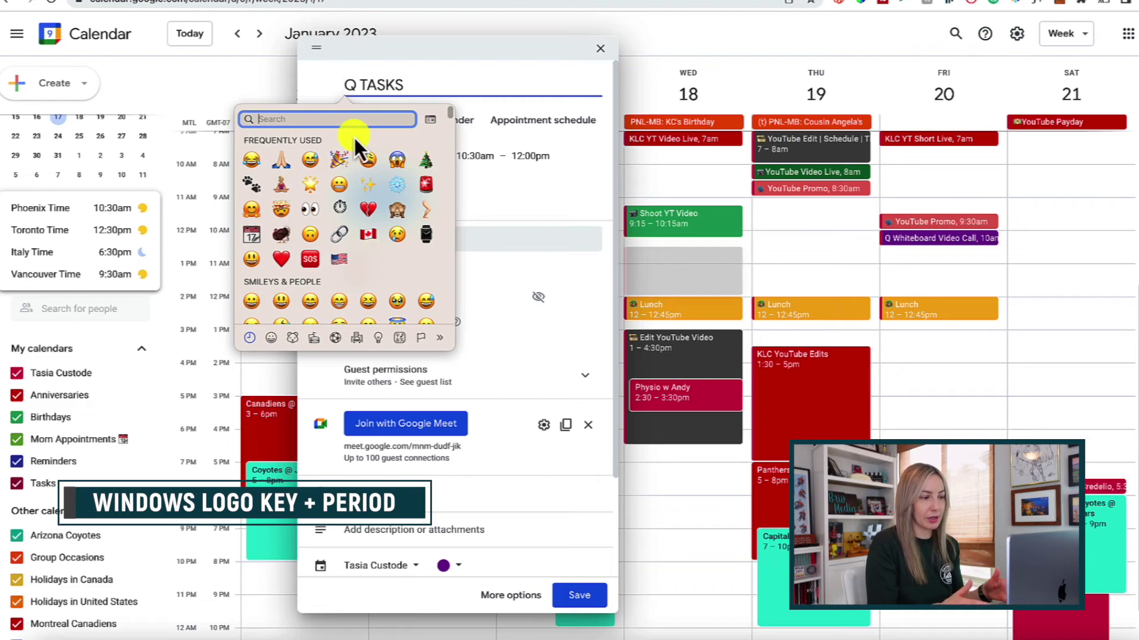
left_click(339, 208)
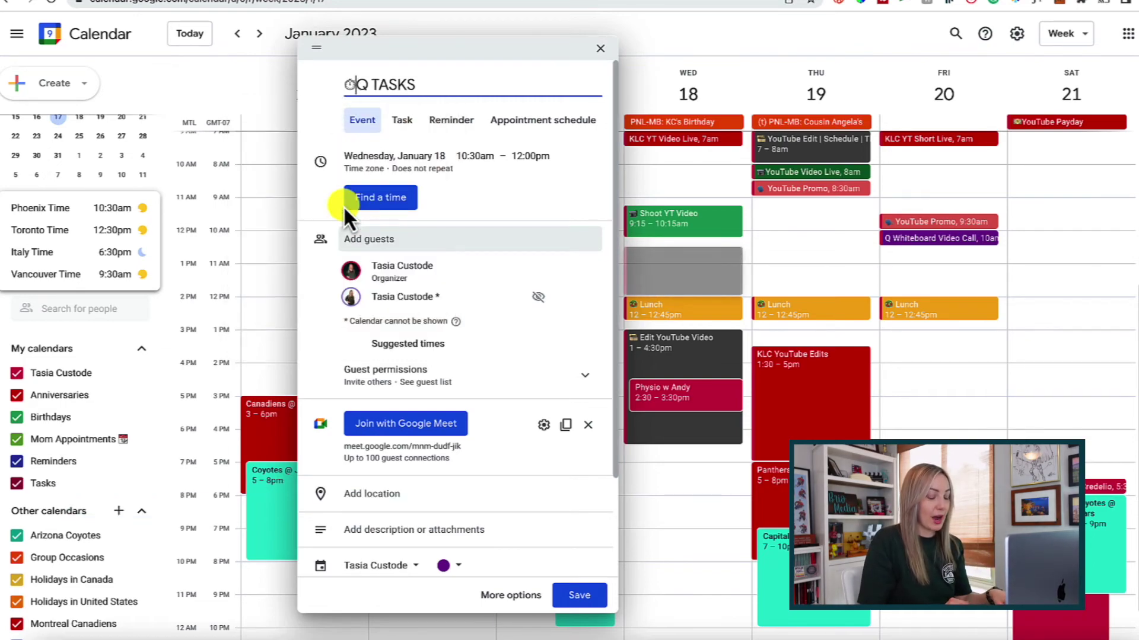